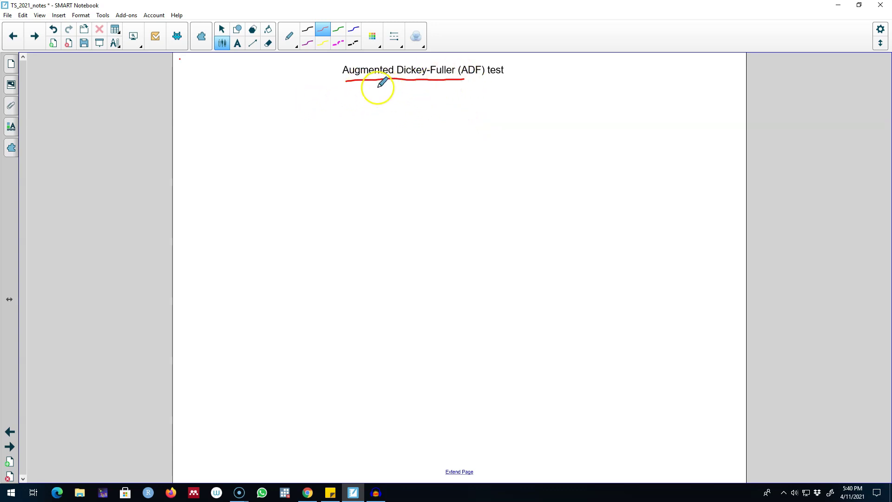
Step: Handwrite 'y_t =' in red ink below the underlined ADF test title
drag(231, 115, 236, 123)
drag(244, 109, 241, 125)
drag(238, 137, 239, 146)
drag(233, 143, 273, 124)
Step: Finish the equals sign, undo a stray stroke, and annotate y'_t with an arrow to y_t − y_t-1
drag(260, 122, 271, 123)
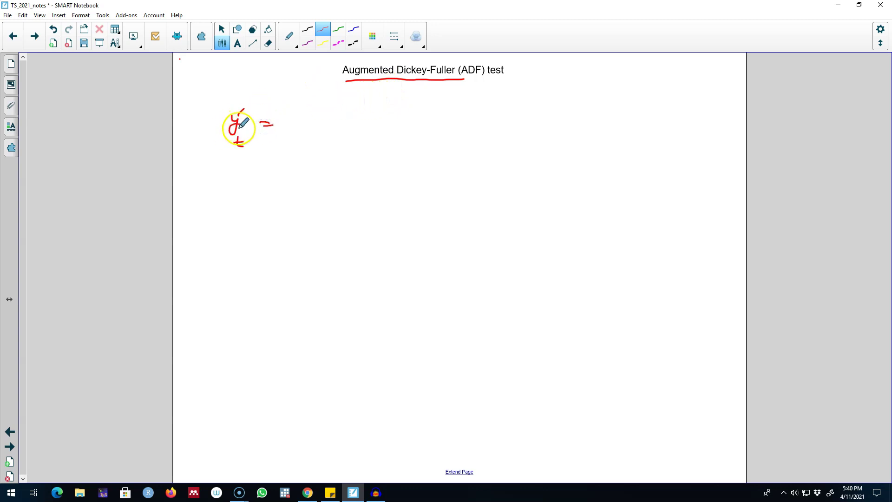
key(ctrl+z)
drag(219, 103, 229, 100)
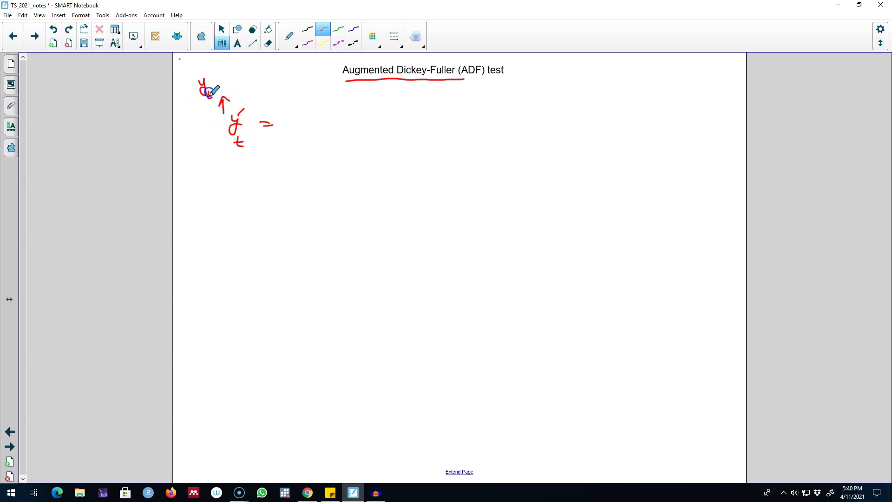
drag(244, 87, 253, 85)
drag(257, 80, 258, 89)
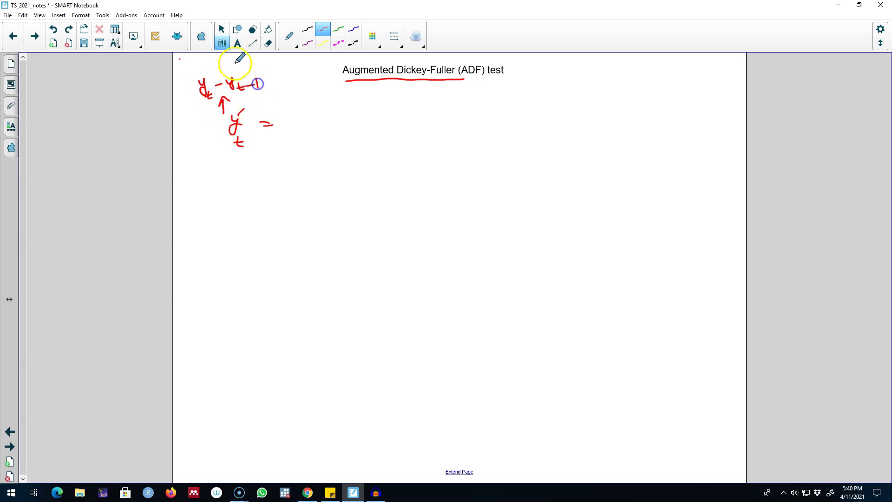
Step: Write α + βt + φy_{t-1} + γ1 y'_{t-1} after the equals sign
mouse_move(306, 118)
mouse_down()
mouse_move(336, 128)
mouse_move(384, 128)
mouse_up()
mouse_move(400, 116)
mouse_down()
mouse_move(402, 132)
mouse_move(427, 138)
mouse_up()
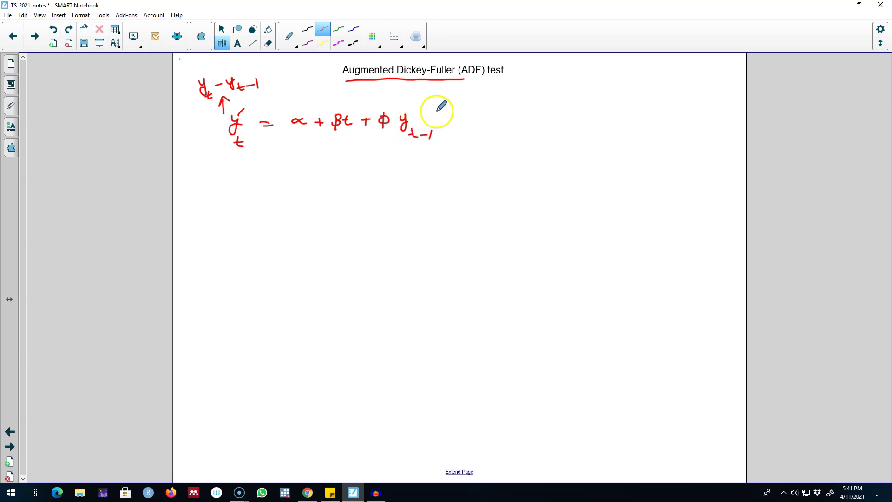
drag(461, 119, 471, 124)
click(490, 134)
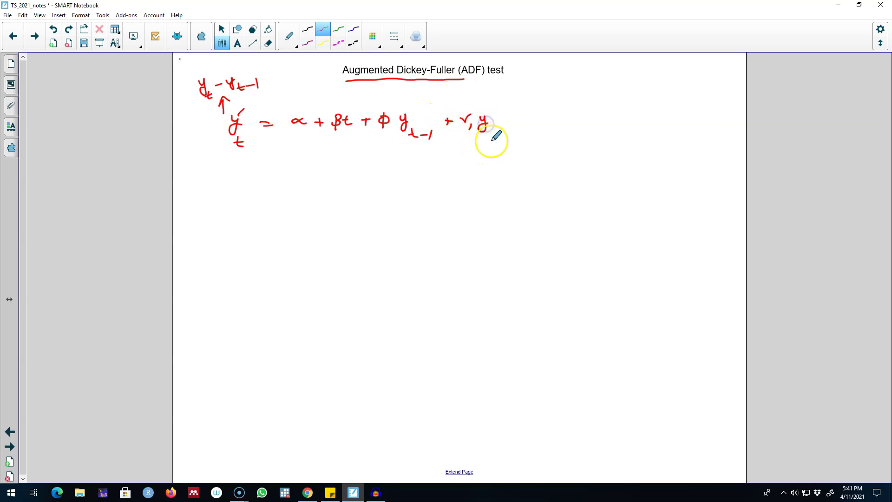
drag(514, 135, 513, 144)
drag(491, 106, 490, 112)
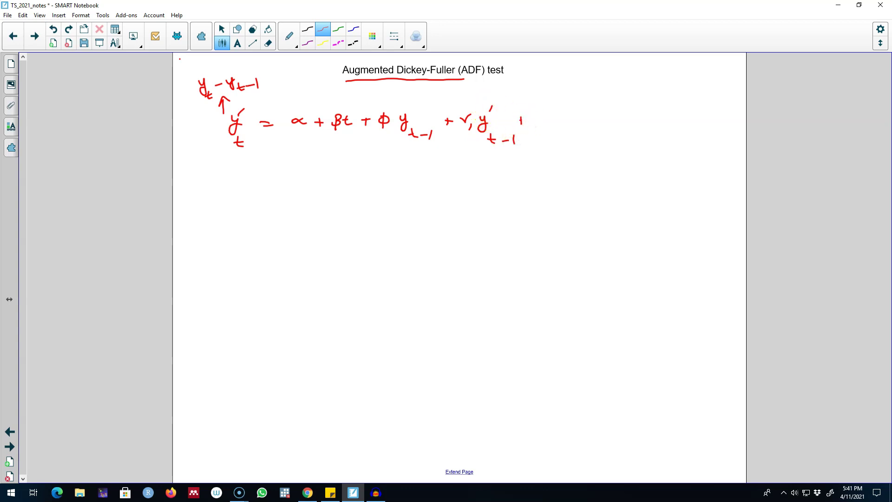
Step: Add the final lag term + γk y'_{t-k} and close with + ε_t
mouse_move(571, 119)
mouse_down()
mouse_move(601, 113)
mouse_move(610, 131)
mouse_move(630, 126)
mouse_up()
drag(635, 132, 645, 133)
drag(649, 134, 656, 134)
drag(662, 125, 671, 136)
drag(644, 98, 639, 105)
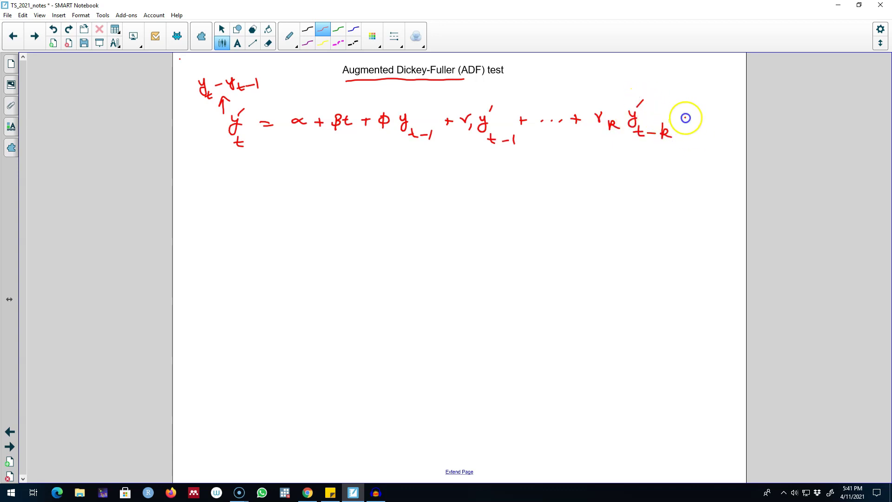
drag(682, 122, 712, 125)
mouse_move(709, 134)
mouse_down()
mouse_move(720, 134)
mouse_move(715, 139)
mouse_up()
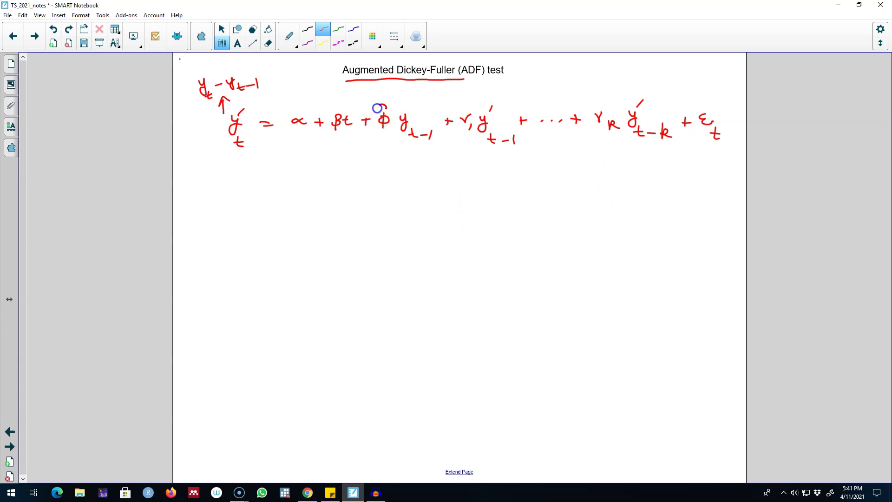
Step: Write the rule 'if φ̂ = 0 → non-stationary → need differencing'
mouse_move(258, 170)
mouse_down()
mouse_move(255, 182)
mouse_move(213, 166)
mouse_move(216, 187)
mouse_up()
mouse_move(213, 176)
mouse_down()
mouse_move(260, 166)
mouse_move(278, 175)
mouse_up()
drag(294, 171, 337, 175)
mouse_move(331, 170)
mouse_down()
mouse_move(330, 183)
mouse_move(408, 178)
mouse_up()
drag(405, 173, 412, 172)
mouse_move(418, 172)
mouse_down()
mouse_move(459, 191)
mouse_move(494, 182)
mouse_up()
drag(510, 173, 549, 174)
mouse_move(566, 172)
mouse_down()
mouse_move(591, 185)
mouse_move(673, 175)
mouse_up()
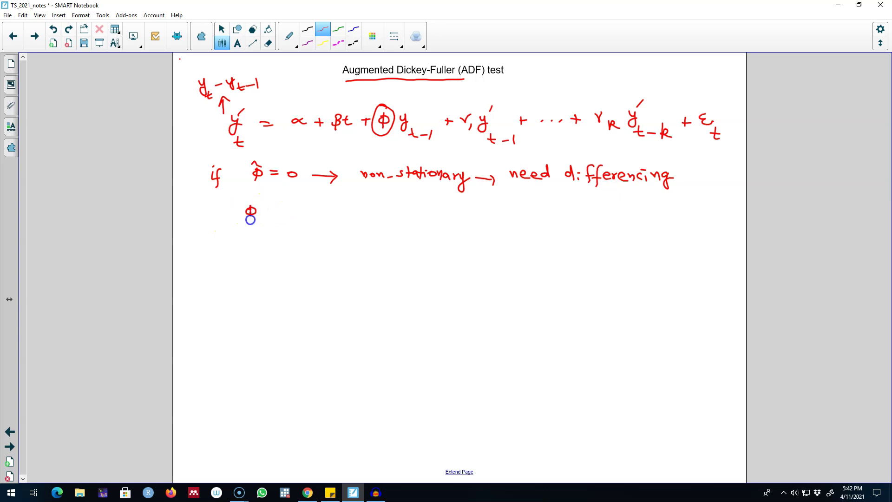
Step: Write 'φ̂ < 0 → stationary' below it and begin the Ho line
click(276, 206)
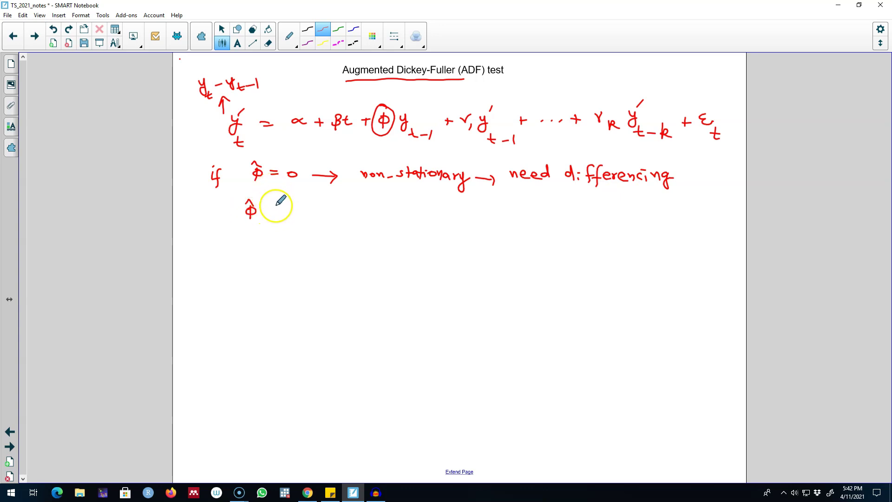
mouse_move(293, 206)
mouse_down()
mouse_move(283, 207)
mouse_move(339, 213)
mouse_move(331, 217)
mouse_move(378, 210)
mouse_up()
drag(372, 205, 394, 210)
drag(389, 203, 399, 210)
drag(407, 202, 446, 214)
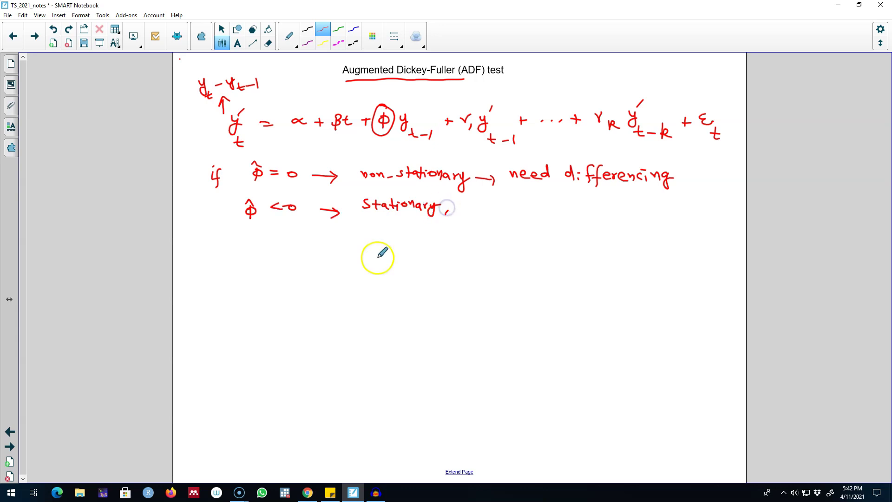
mouse_move(234, 246)
mouse_down()
mouse_move(235, 257)
mouse_move(256, 258)
mouse_up()
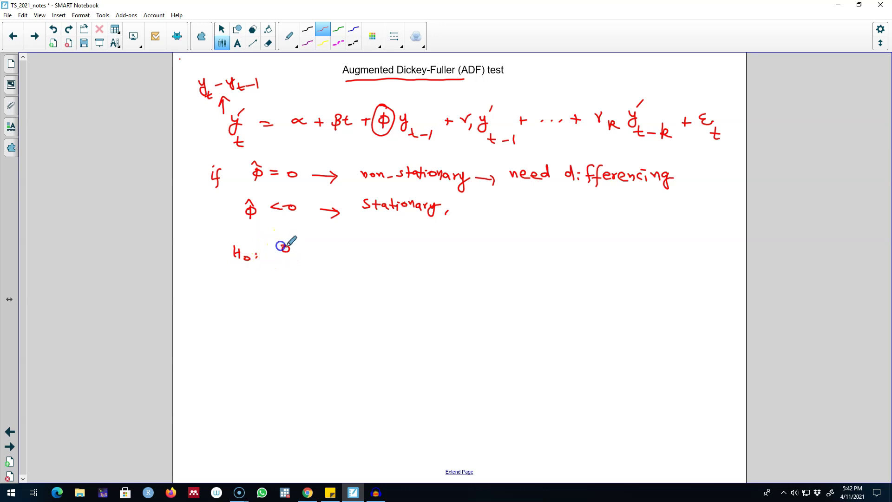
Step: Complete the hypothesis line as 'Ho: φ = 0 → non-stationary,'
drag(298, 250, 314, 254)
drag(325, 249, 454, 251)
mouse_move(461, 244)
mouse_down()
mouse_move(455, 251)
mouse_move(464, 253)
mouse_up()
click(471, 248)
mouse_move(467, 247)
mouse_down()
mouse_move(457, 248)
mouse_move(534, 250)
mouse_up()
drag(541, 249, 540, 254)
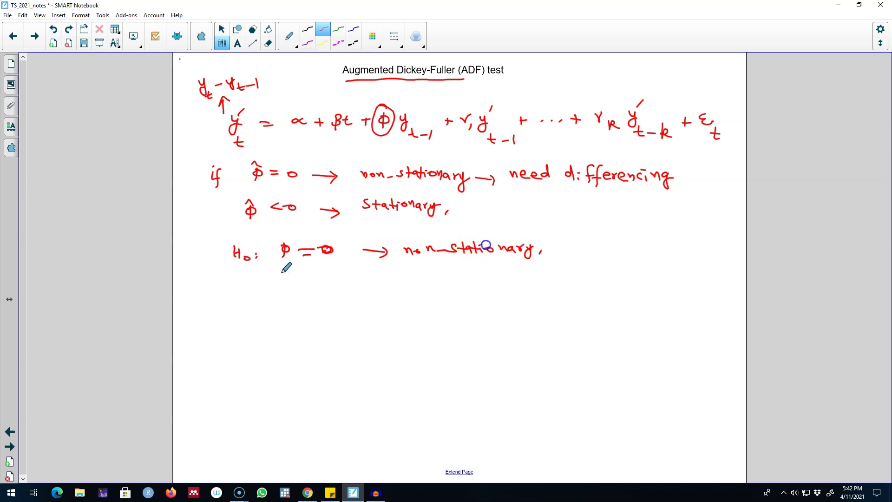
drag(302, 255, 312, 255)
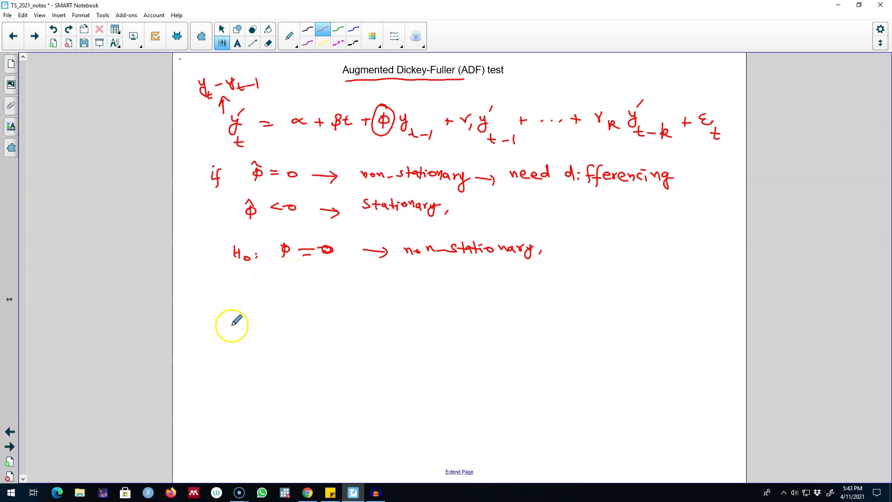
Step: Write 'if p-value is large →' as the first p-value rule
drag(210, 299, 210, 308)
click(210, 294)
drag(222, 293, 216, 311)
click(247, 293)
drag(212, 302, 245, 308)
drag(255, 301, 307, 301)
drag(325, 294, 326, 301)
click(324, 290)
drag(336, 293, 330, 301)
drag(350, 289, 352, 300)
drag(358, 296, 395, 297)
drag(401, 295, 534, 294)
Step: Finish the first rule with 'fail to reject Ho'
drag(539, 286, 535, 302)
drag(541, 292, 569, 293)
drag(567, 283, 578, 285)
drag(595, 285, 597, 297)
drag(602, 284, 603, 297)
drag(605, 292, 612, 293)
Step: Start the second rule with ditto marks followed by 'small →'
drag(268, 327, 267, 332)
drag(273, 327, 271, 331)
drag(330, 326, 327, 330)
drag(335, 326, 384, 333)
click(361, 324)
drag(387, 327, 391, 333)
drag(393, 321, 391, 333)
drag(396, 321, 394, 333)
drag(414, 329, 470, 331)
Step: Finish with 'reject Ho → stationary.' and underline the φ̂ < 0 condition
drag(475, 322, 473, 333)
drag(486, 324, 494, 327)
drag(500, 320, 497, 326)
drag(508, 312, 509, 325)
click(533, 314)
drag(503, 319, 549, 330)
drag(558, 328, 585, 328)
drag(610, 319, 604, 327)
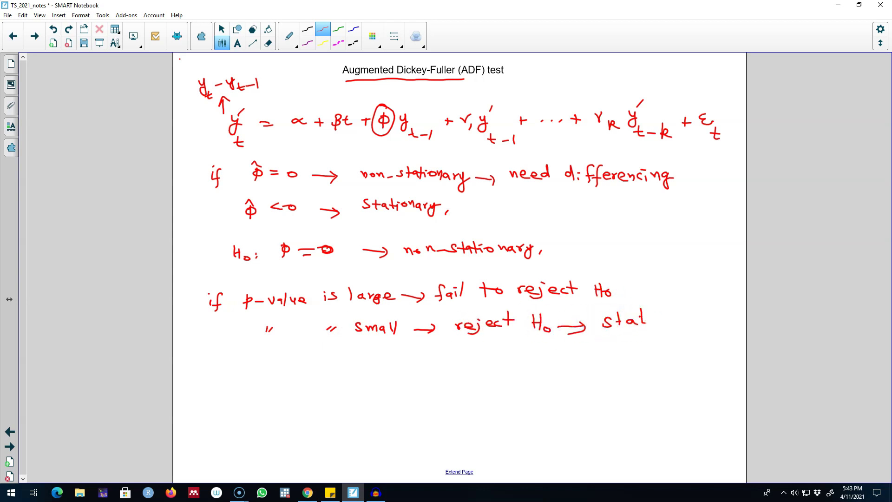
drag(663, 317, 663, 317)
drag(669, 317, 678, 325)
drag(686, 318, 688, 324)
drag(690, 319, 697, 331)
click(708, 324)
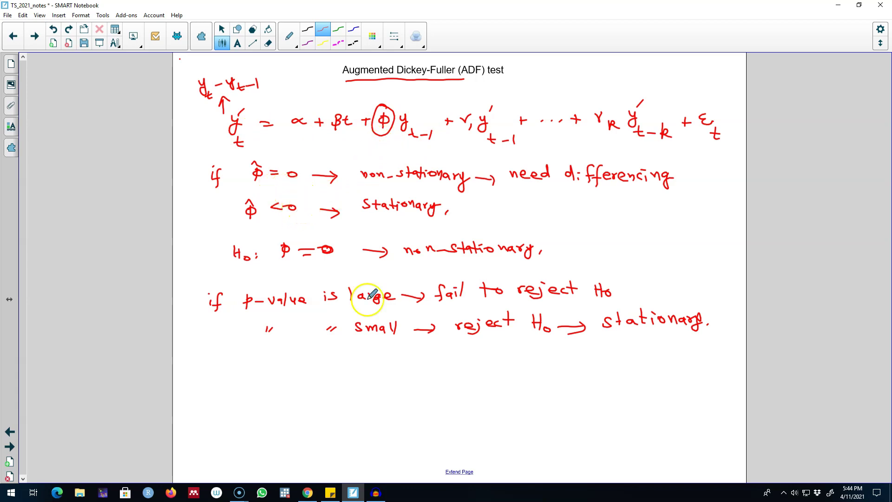
drag(237, 222, 241, 223)
drag(304, 223, 308, 223)
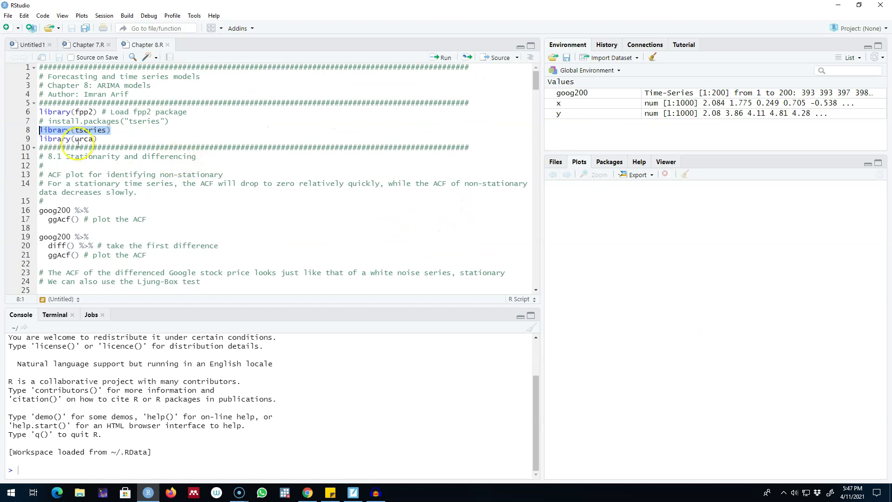
Step: Load tseries and urca, run x <- rnorm(1000), and select the x %>% adf.test() lines
click(112, 131)
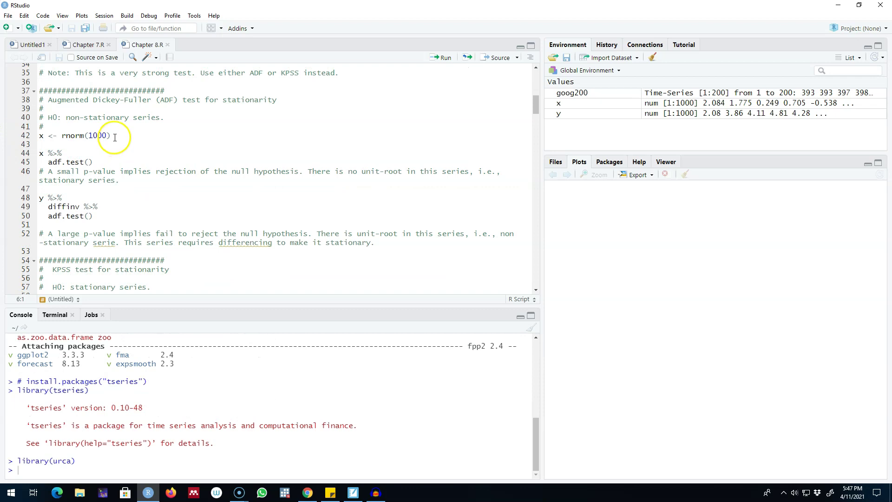
drag(114, 135, 19, 135)
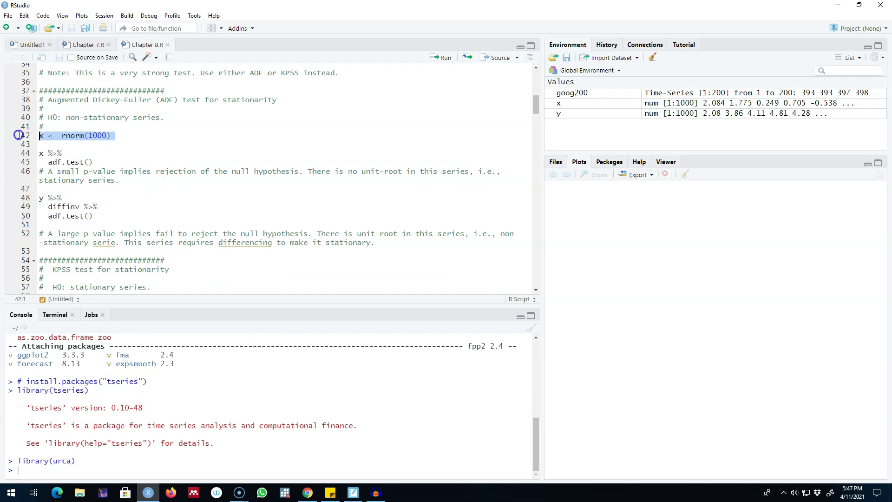
click(443, 59)
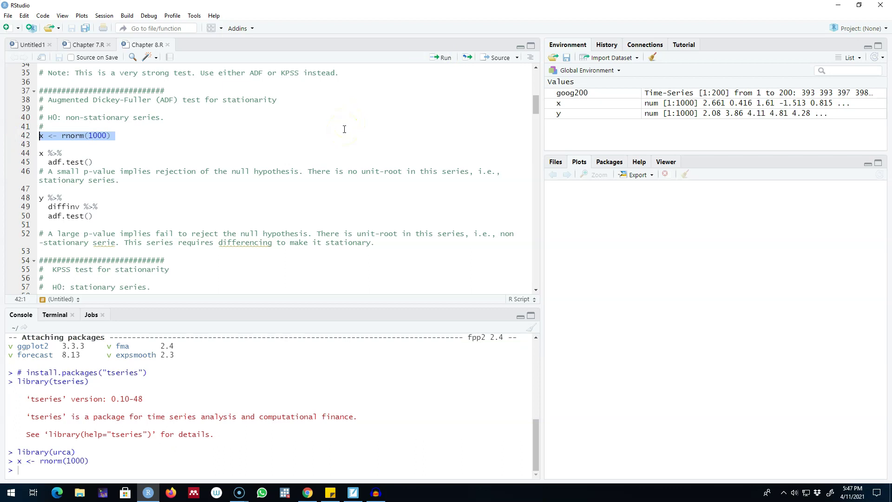
drag(93, 162, 47, 162)
click(83, 162)
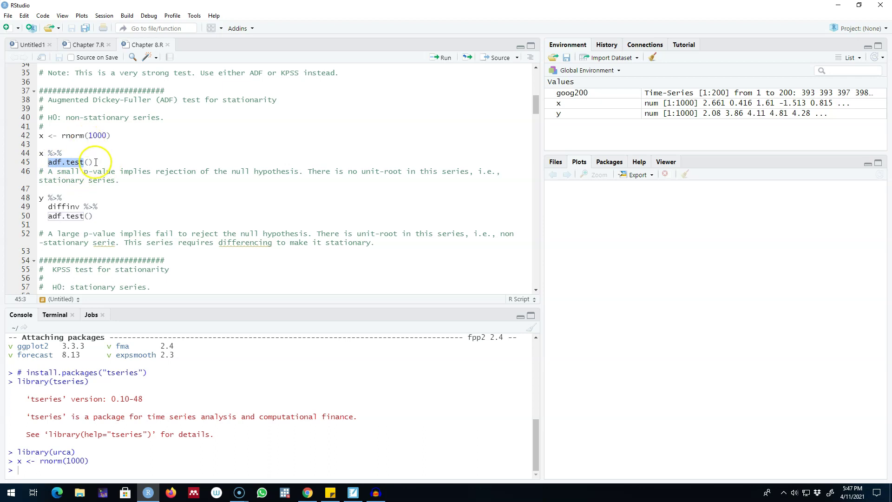
Step: Run adf.test on x and highlight its p-value of 0.01
drag(96, 162, 39, 153)
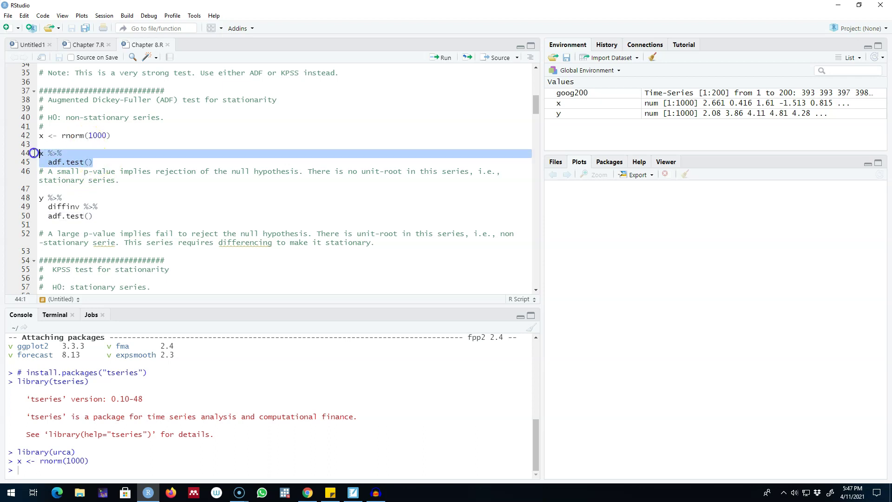
click(440, 60)
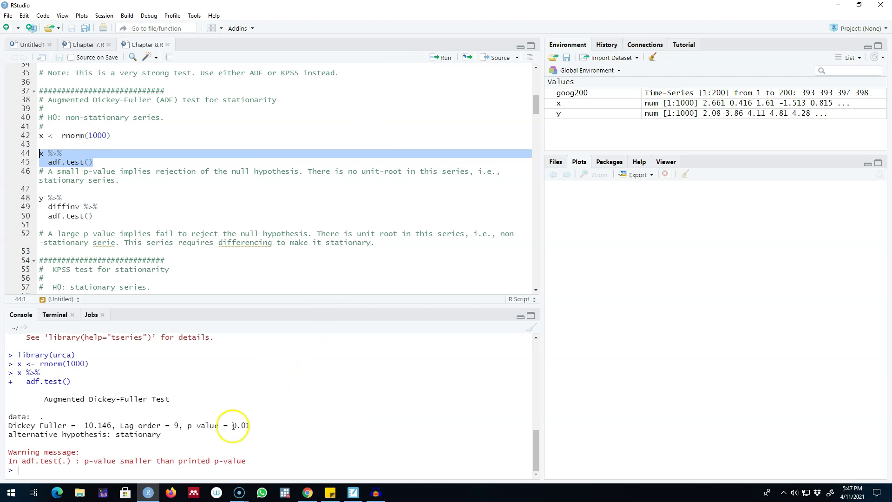
drag(187, 426, 245, 426)
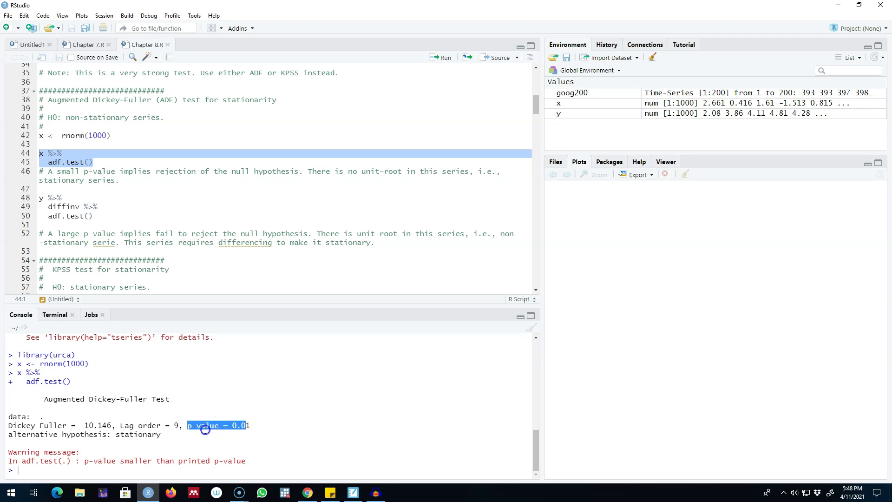
Step: Clear the highlight and select the y %>% diffinv %>% adf.test() lines
click(256, 428)
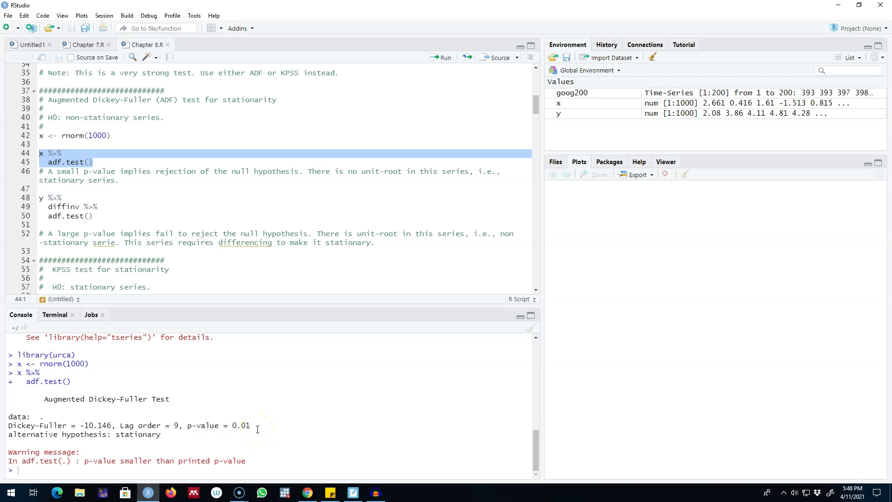
click(266, 415)
drag(105, 218, 9, 200)
Step: Run adf.test on diffinv of y and highlight p-value = 0.4755 (Dickey-Fuller -2.2429)
click(445, 58)
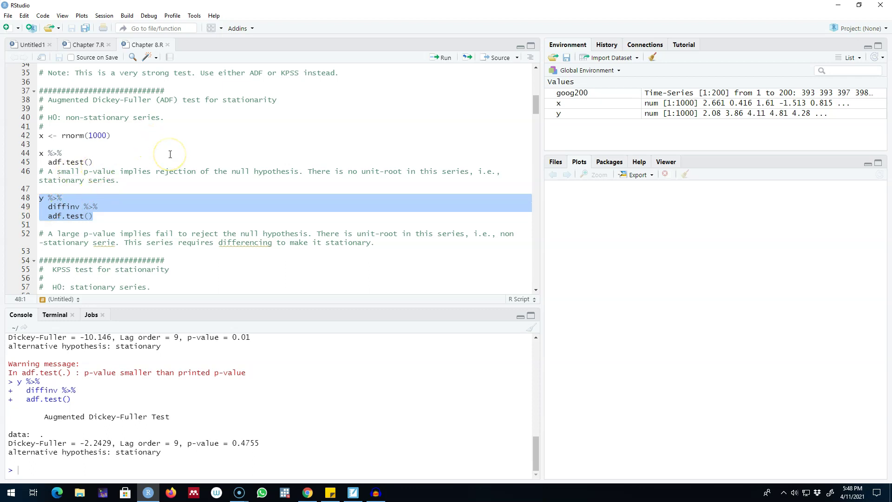
drag(188, 446, 268, 446)
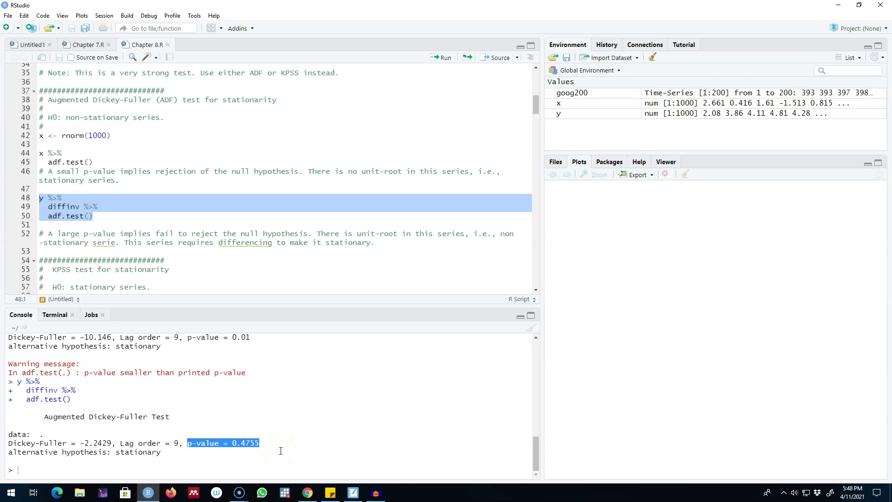
click(286, 451)
Step: Correct 'serie' to 'series' in the line 52 comment, then highlight the 0.4755 p-value
click(91, 216)
click(43, 197)
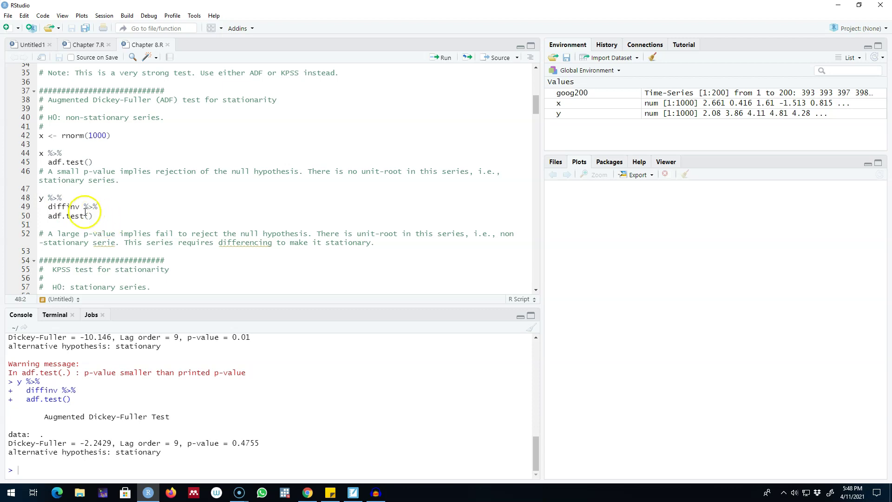
click(119, 242)
text(s)
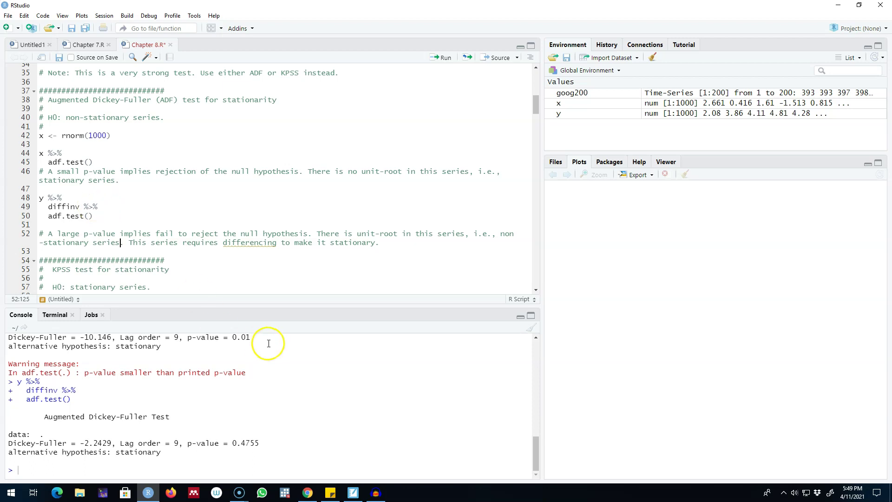
drag(262, 441, 210, 437)
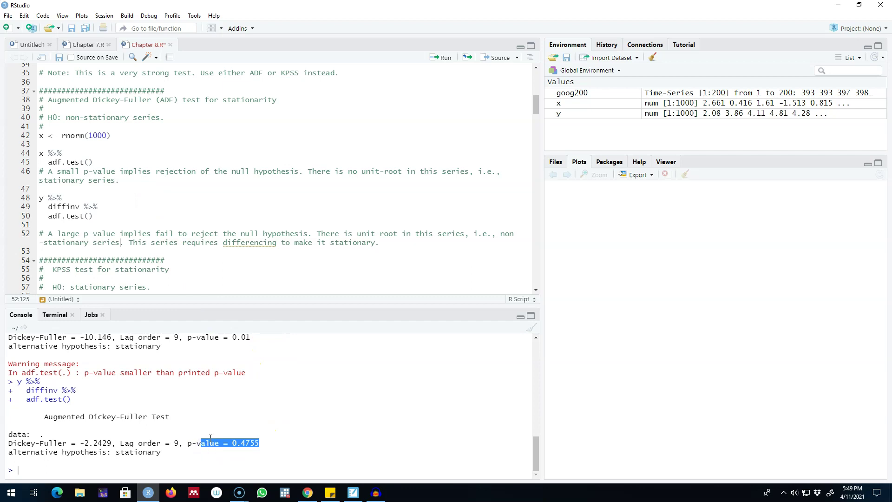